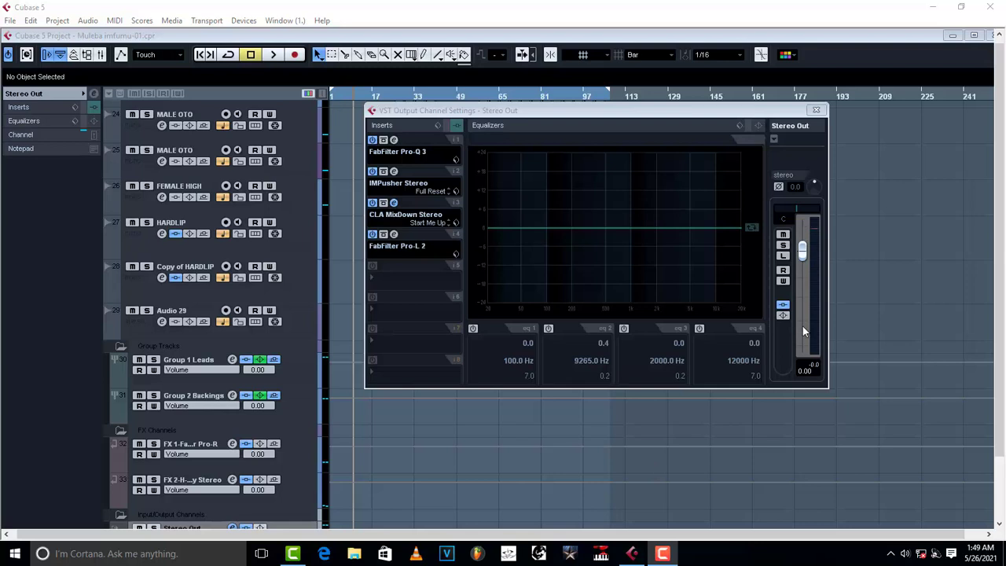
Step: Open the CLA MixDown Stereo editor from insert 3 on the Stereo Out channel
click(388, 214)
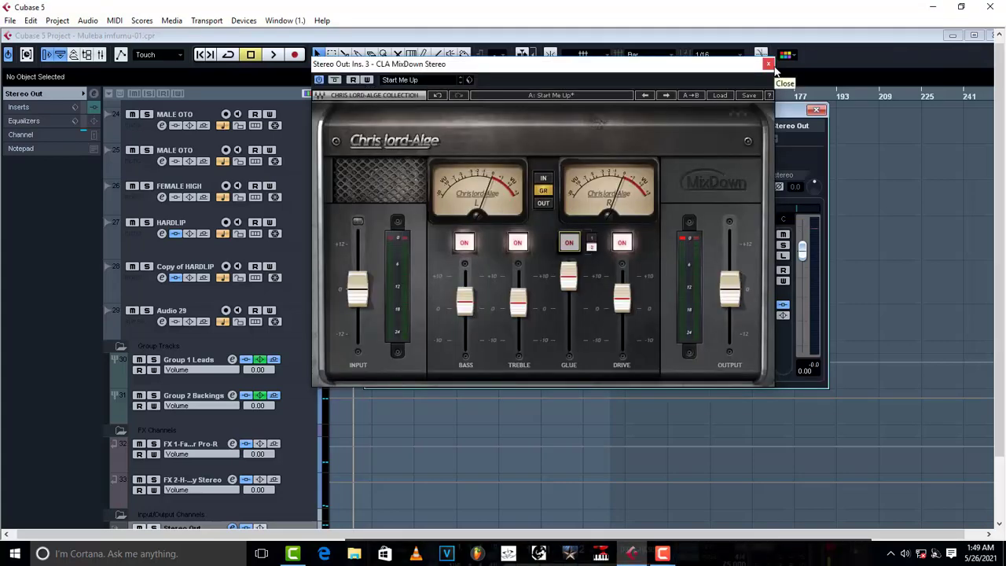
Step: Reload Mastering > CLA MixDown Stereo into Stereo Out insert 3, discarding its earlier changes
click(772, 66)
click(412, 220)
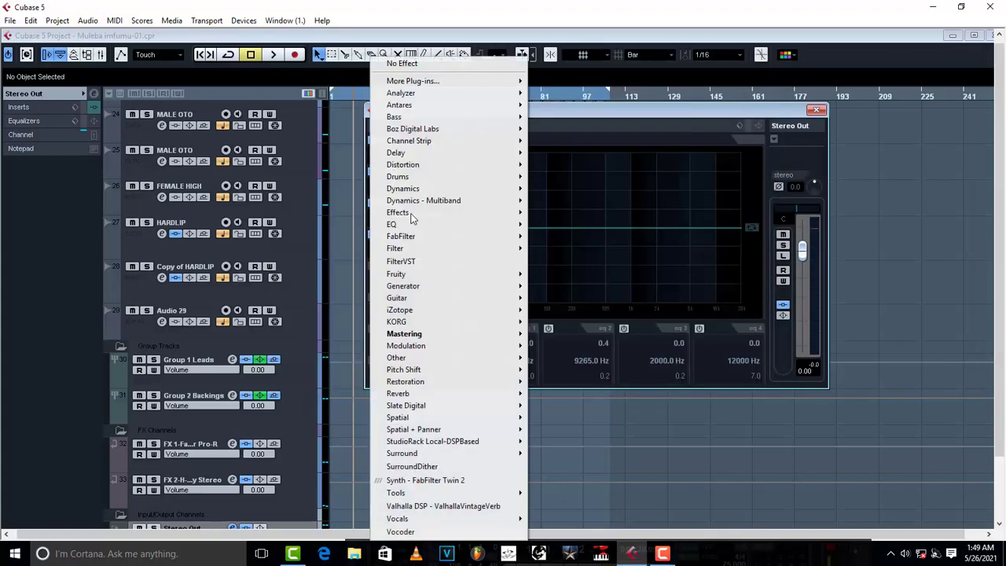
mouse_move(444, 335)
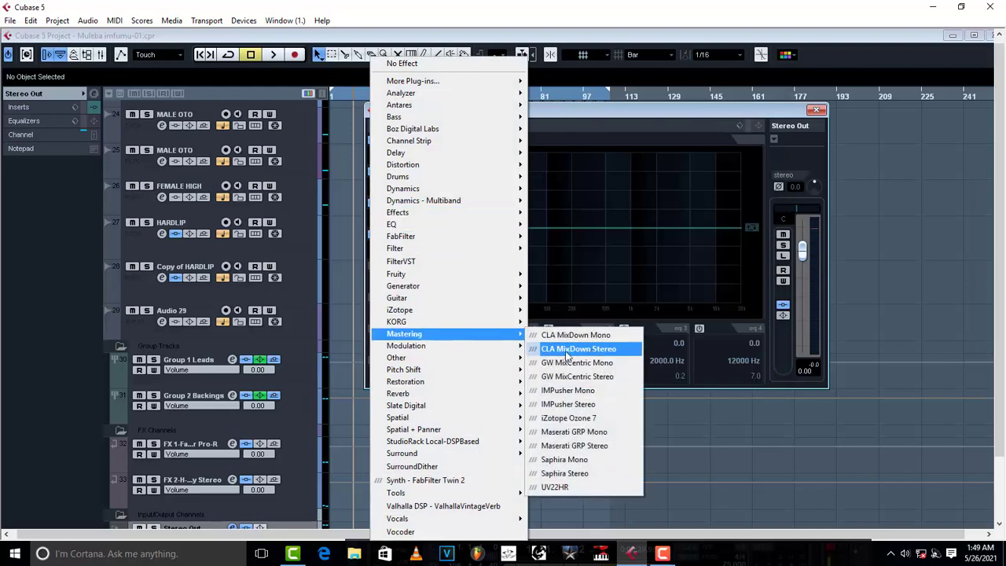
click(580, 349)
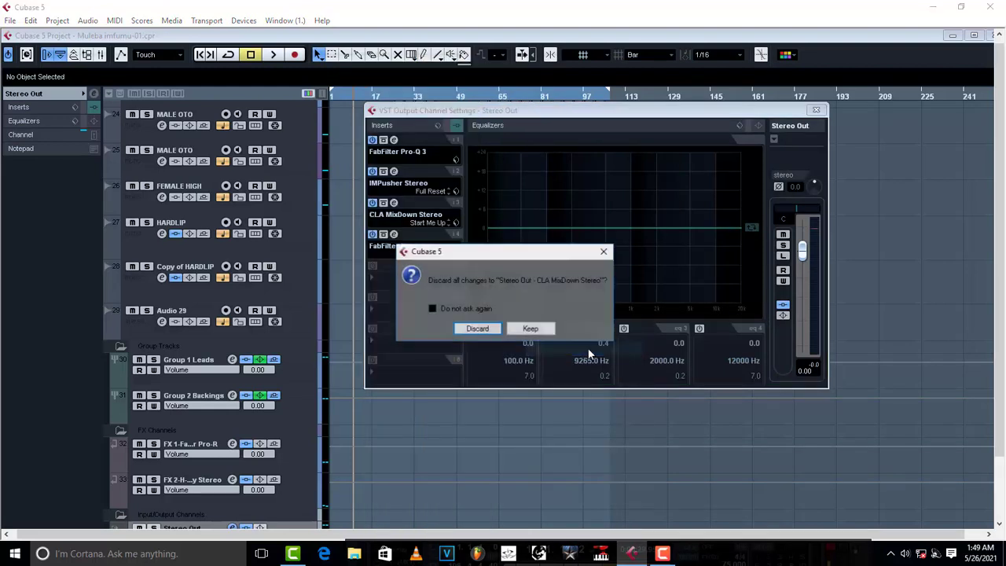
click(471, 330)
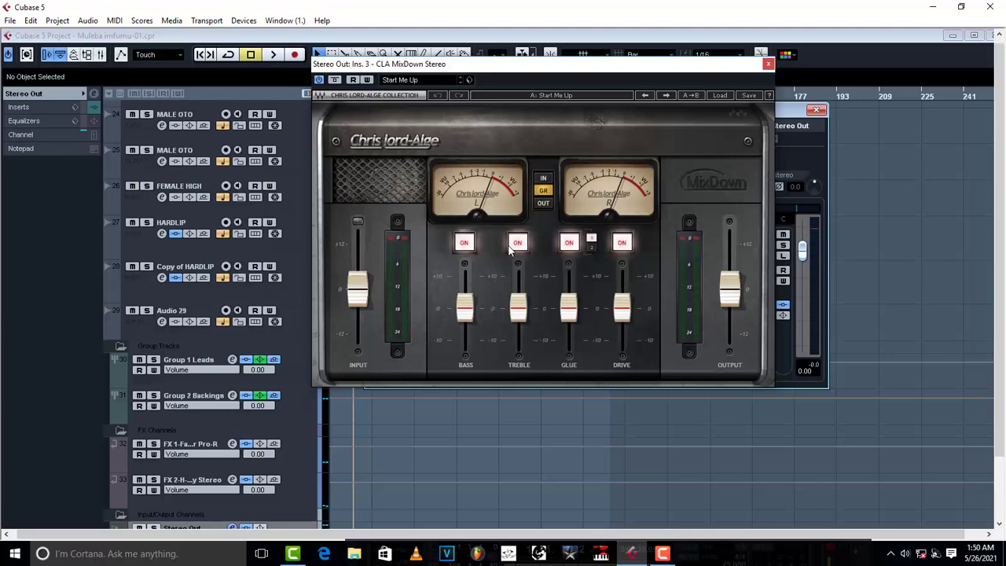
Step: Raise the CLA MixDown Glue amount from 0.8 to 10.0 while the mix plays
click(572, 306)
mouse_move(576, 308)
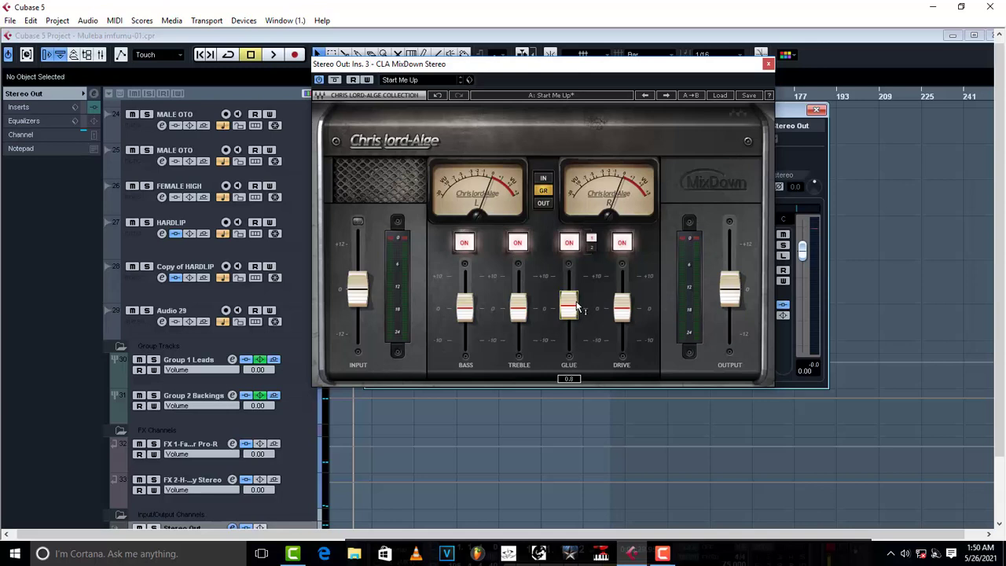
mouse_move(580, 308)
mouse_down()
mouse_move(580, 281)
mouse_move(581, 308)
mouse_up()
mouse_move(739, 309)
key(space)
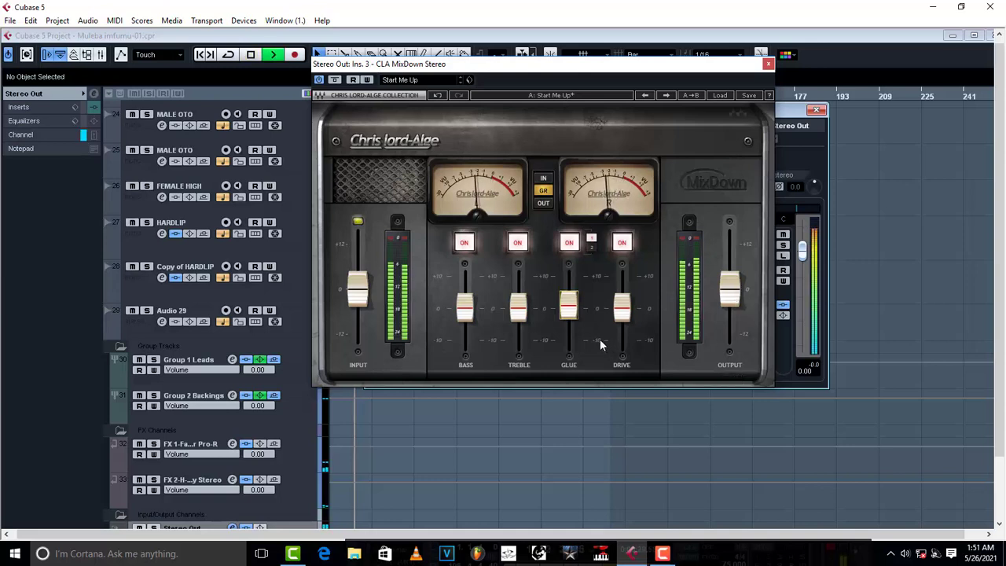
click(566, 310)
drag(568, 303, 569, 275)
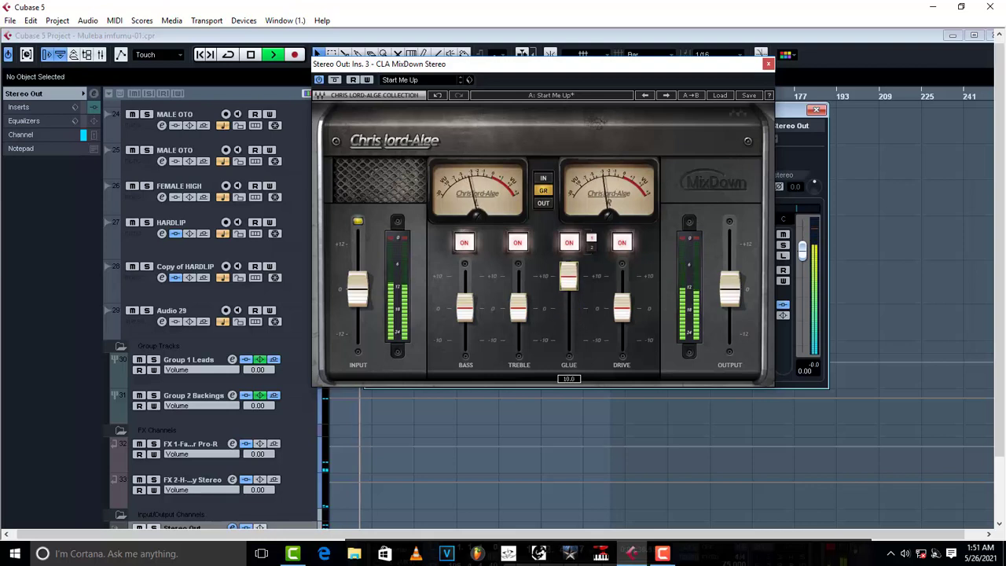
key(space)
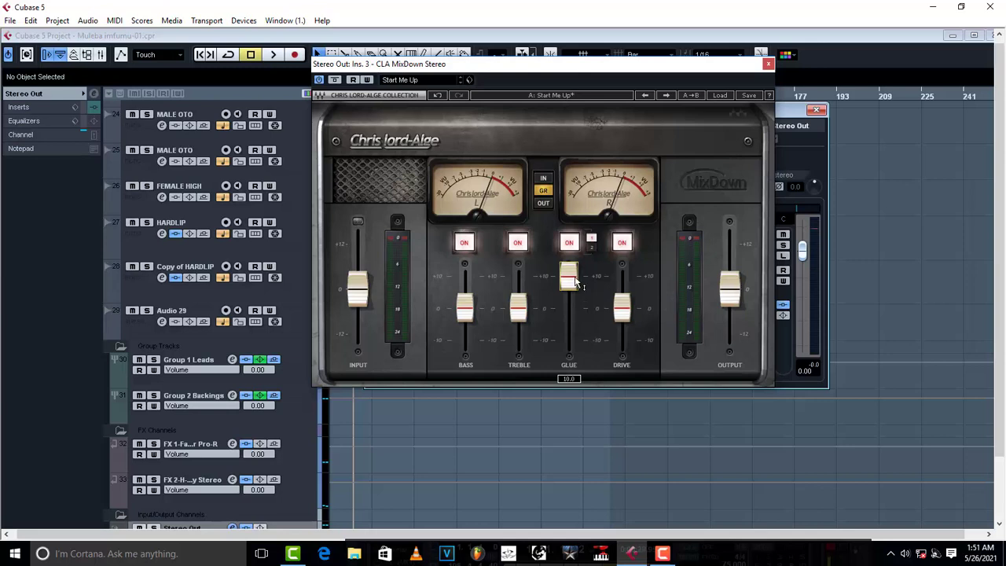
click(571, 244)
key(space)
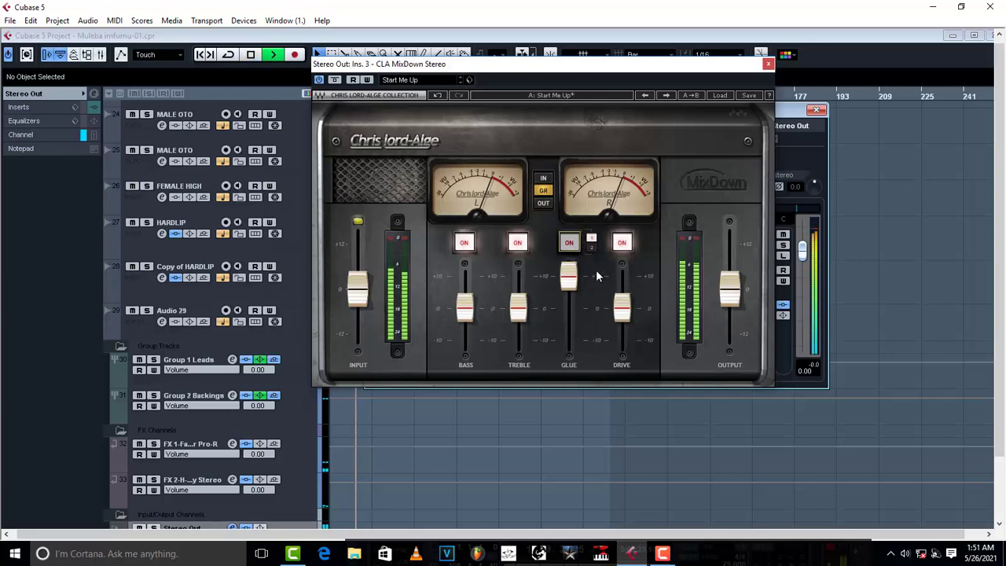
click(576, 251)
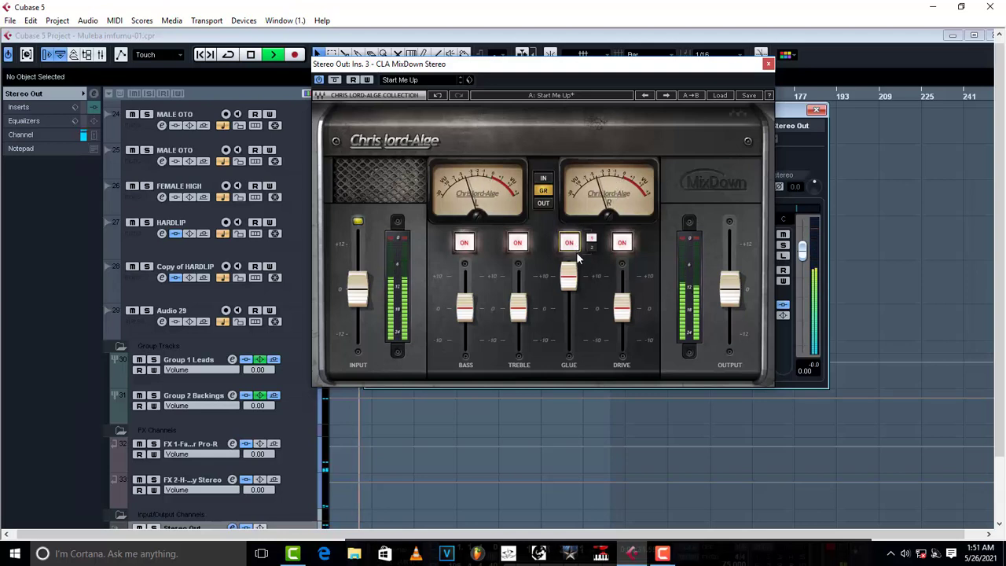
click(573, 248)
click(573, 248)
key(space)
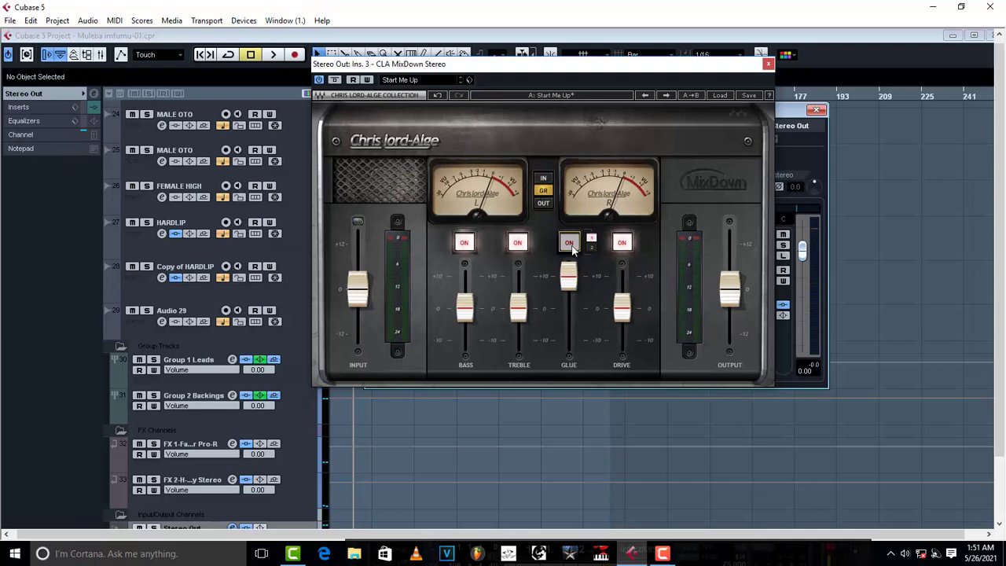
mouse_move(570, 279)
mouse_down()
mouse_move(570, 324)
mouse_move(569, 275)
mouse_up()
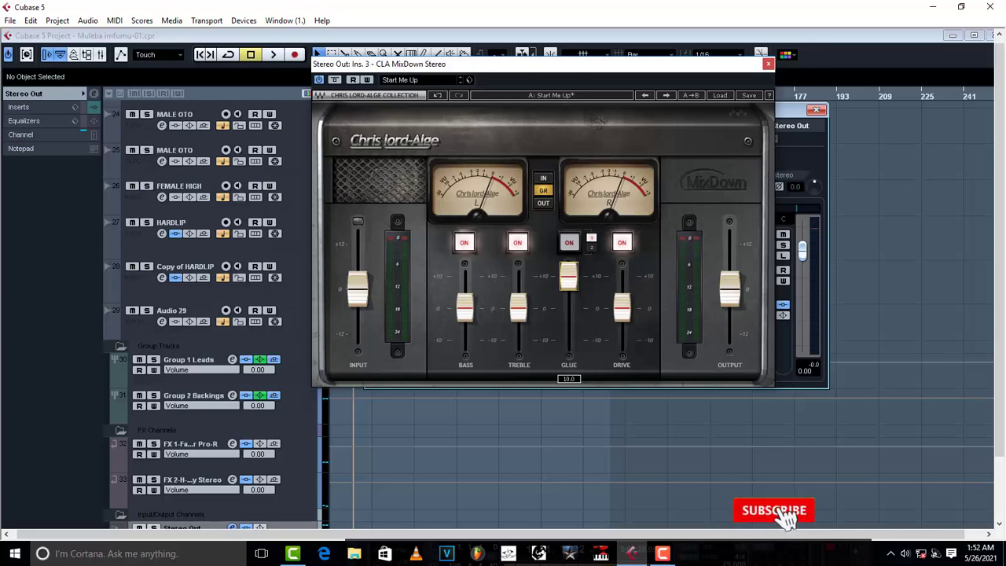
key(space)
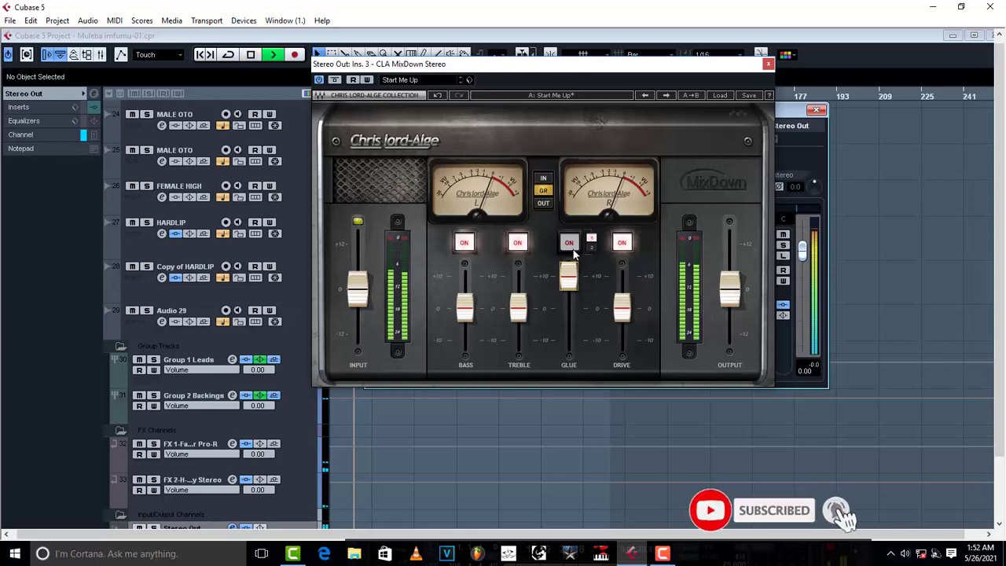
click(571, 243)
click(571, 243)
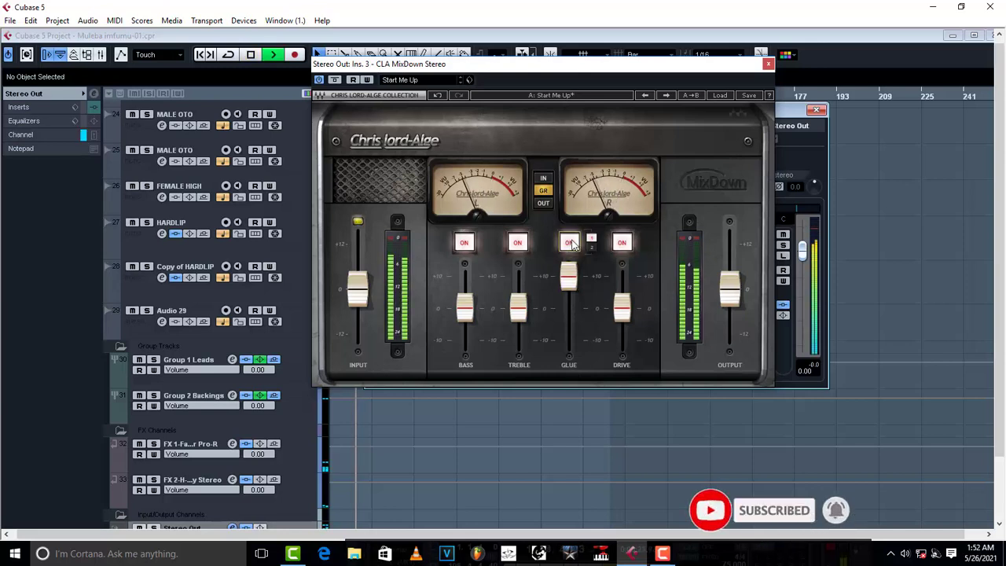
Step: Audition the Glue mode switch and pull the Glue amount toward 0 during playback
key(space)
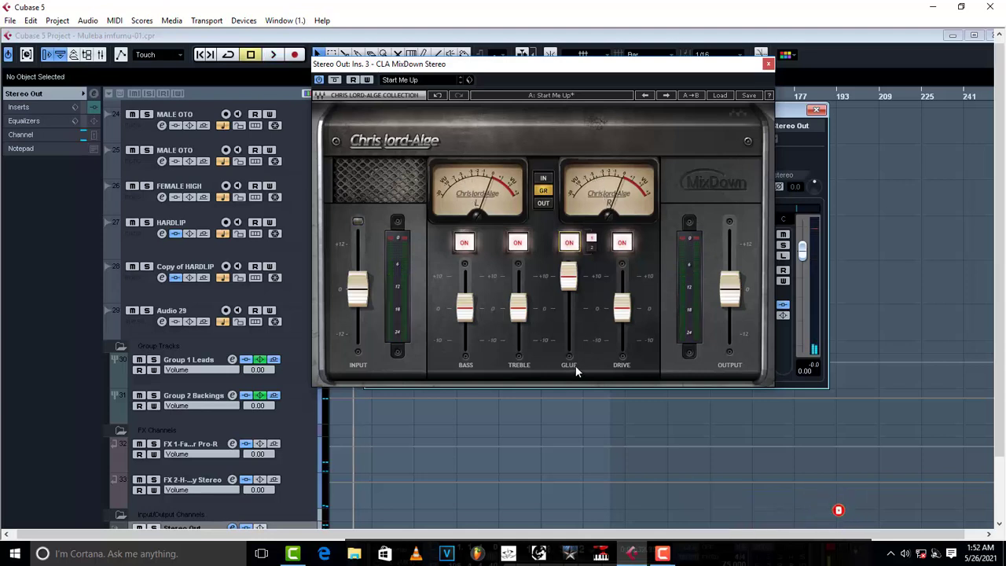
click(592, 247)
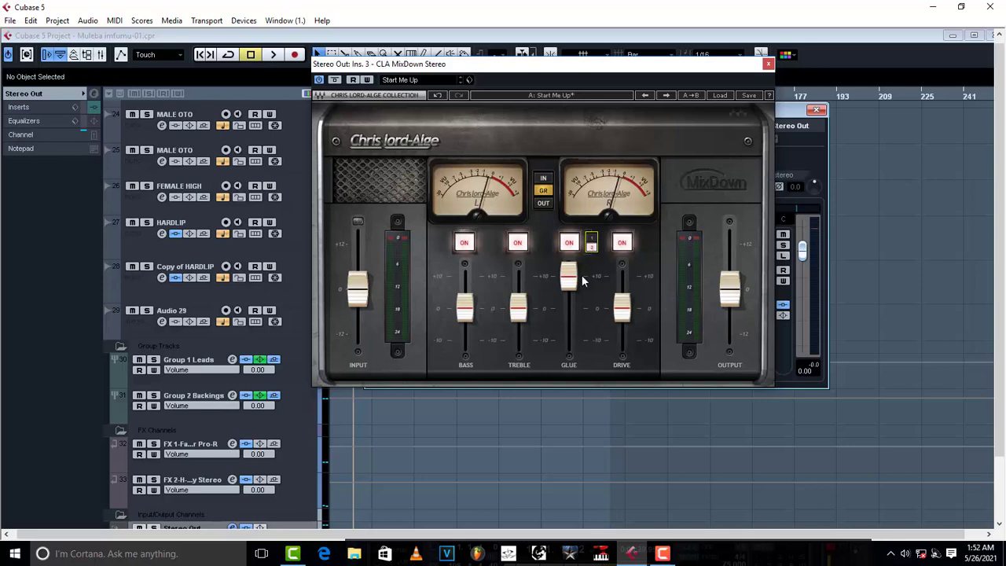
key(space)
mouse_move(568, 277)
mouse_down()
mouse_move(568, 340)
mouse_move(568, 279)
mouse_up()
click(593, 247)
key(space)
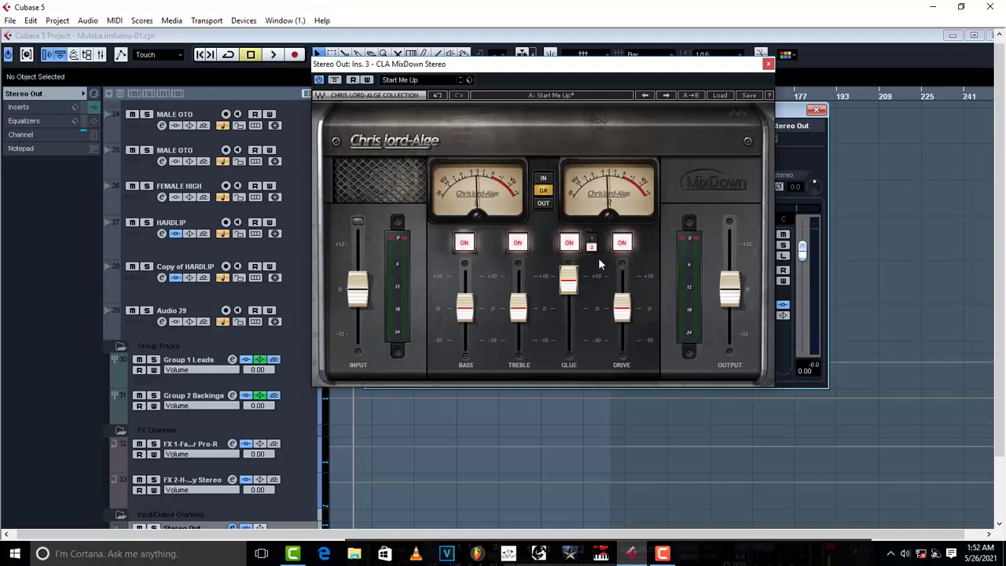
Step: Set Glue mode to 1, then compare the mix with Glue bypassed and re-enabled
click(592, 244)
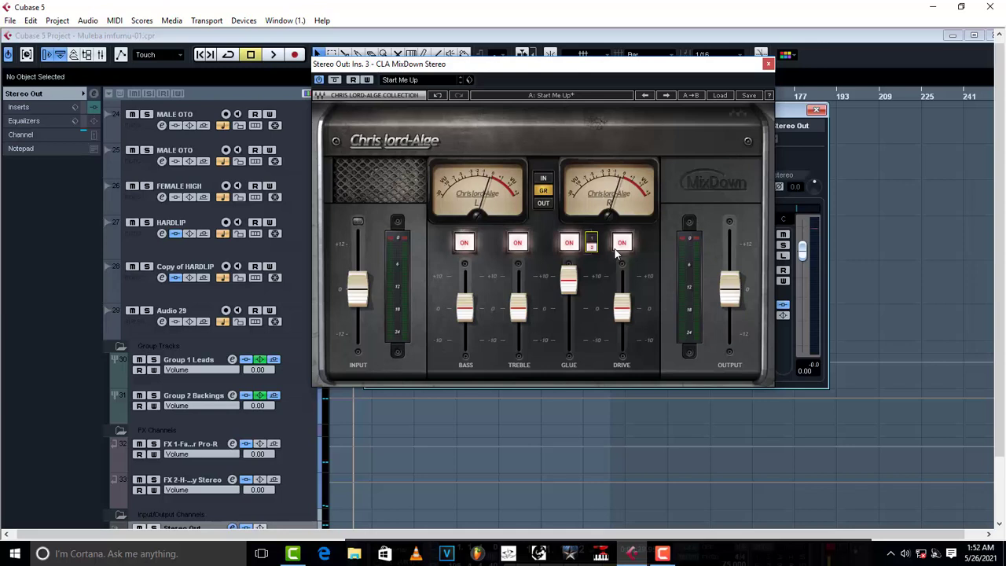
click(591, 247)
click(572, 246)
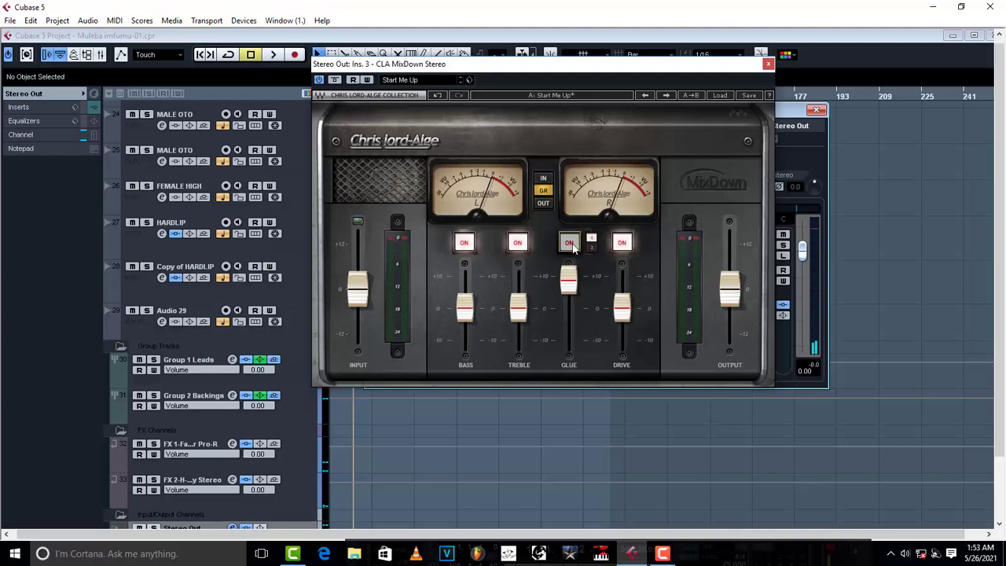
key(space)
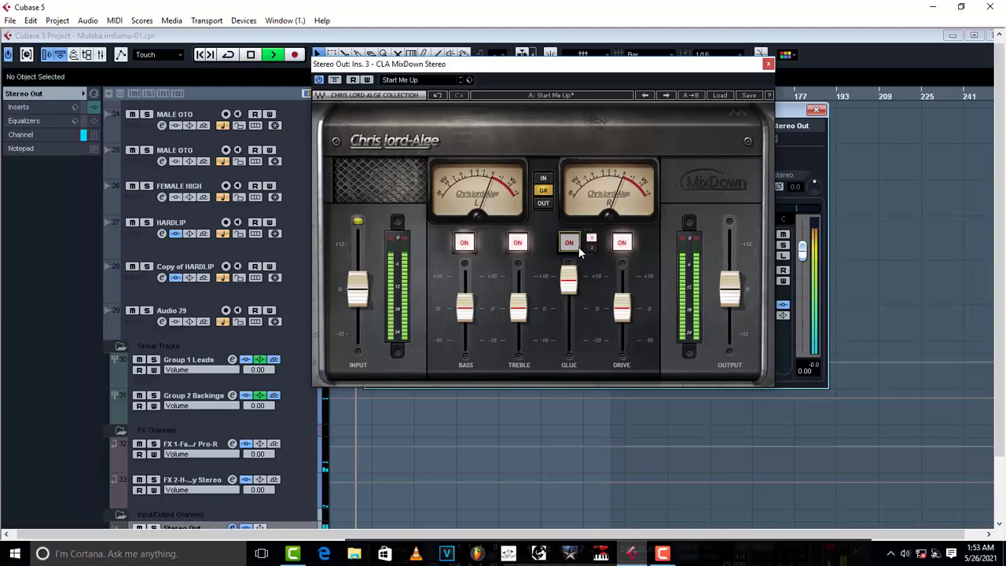
click(579, 246)
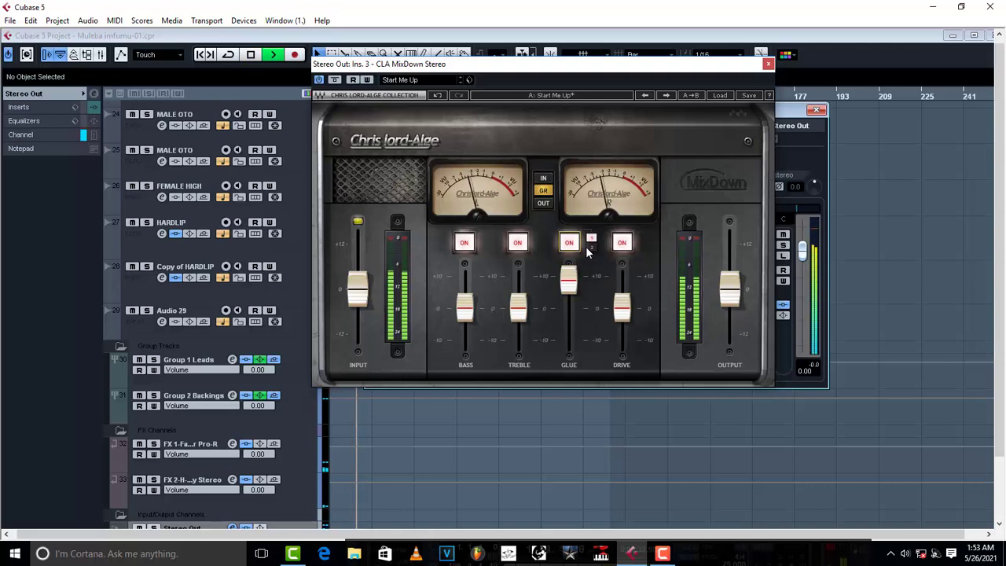
Step: Raise the CLA MixDown Output level and set Glue mode to 2 while the mix plays
key(space)
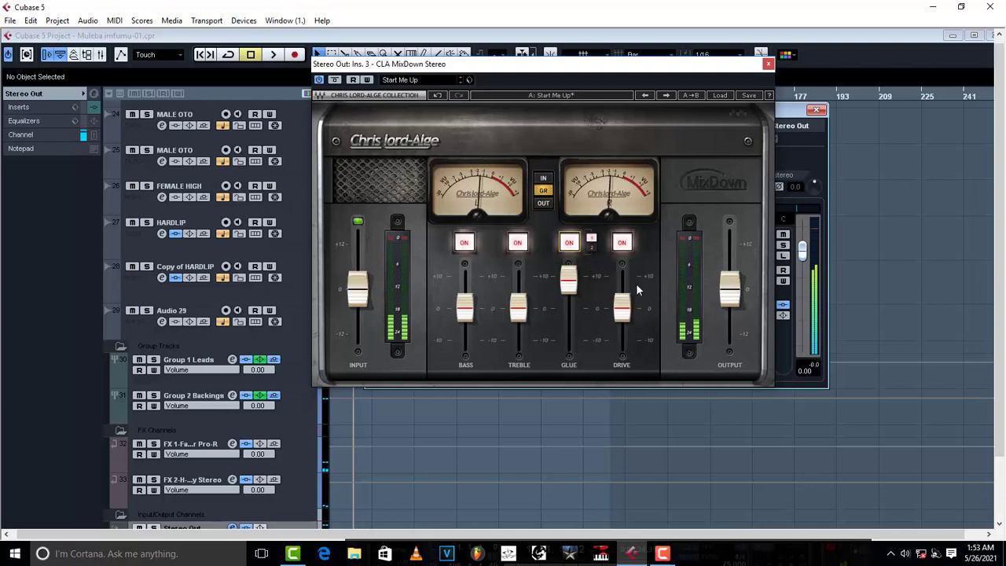
drag(734, 305, 734, 293)
key(space)
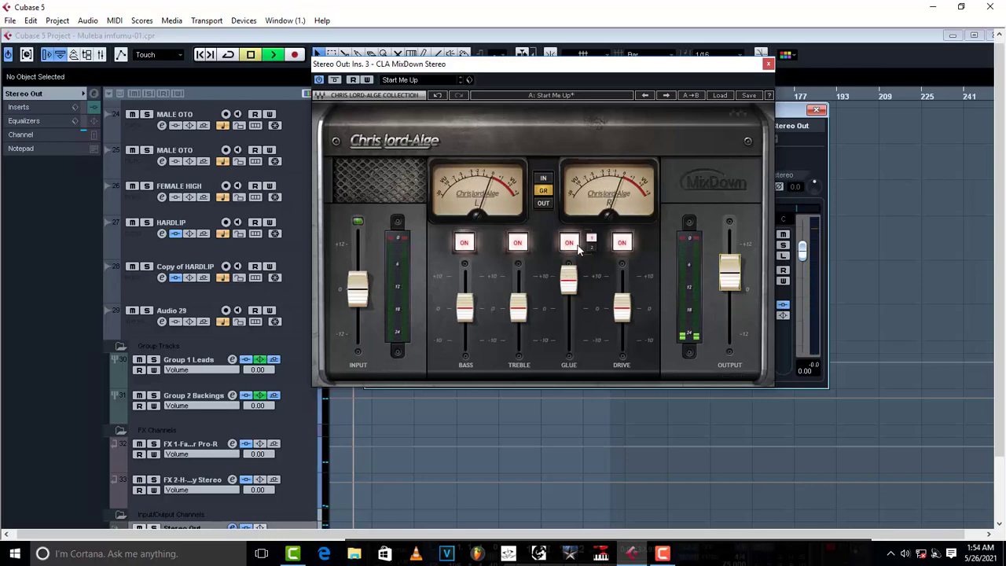
click(592, 244)
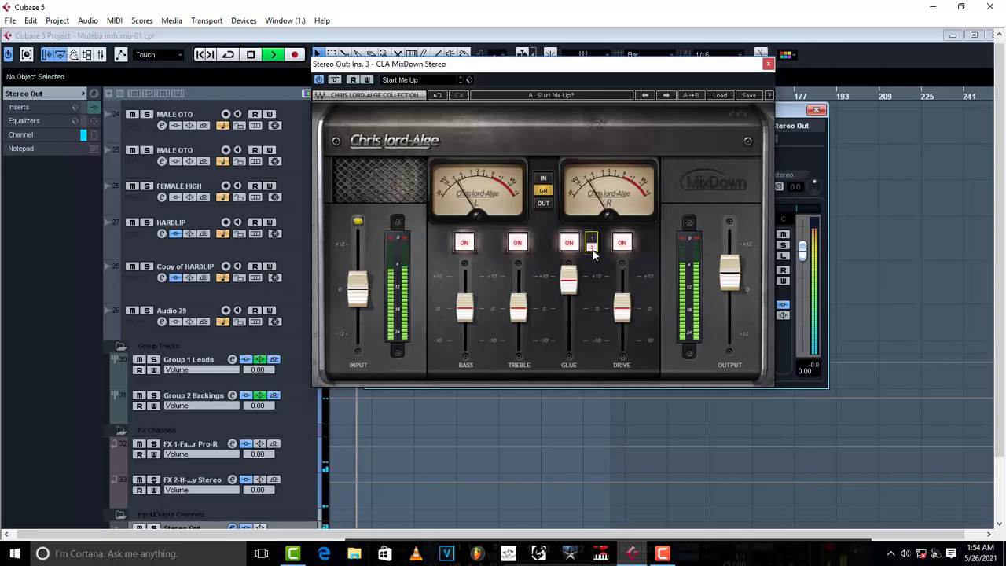
click(592, 245)
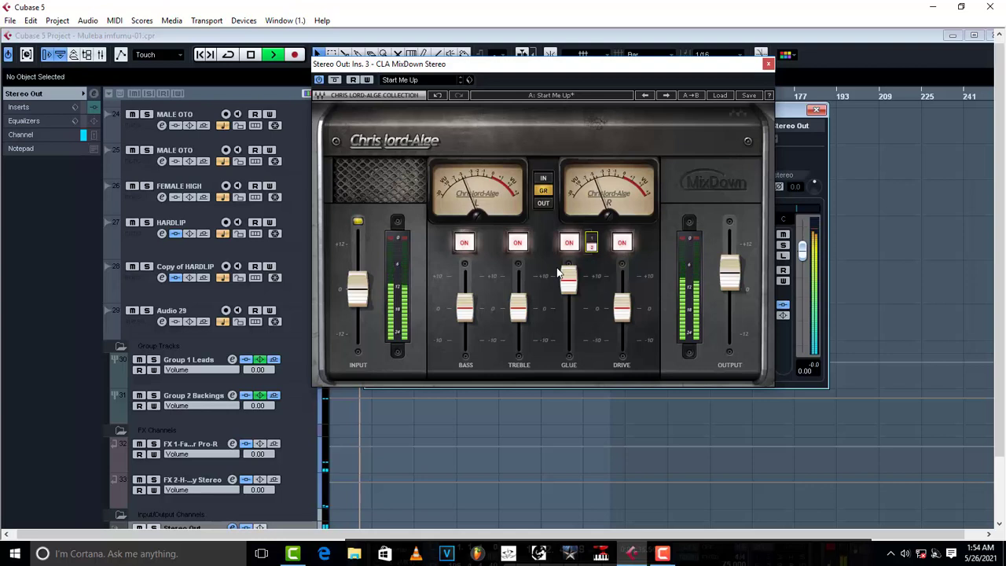
key(space)
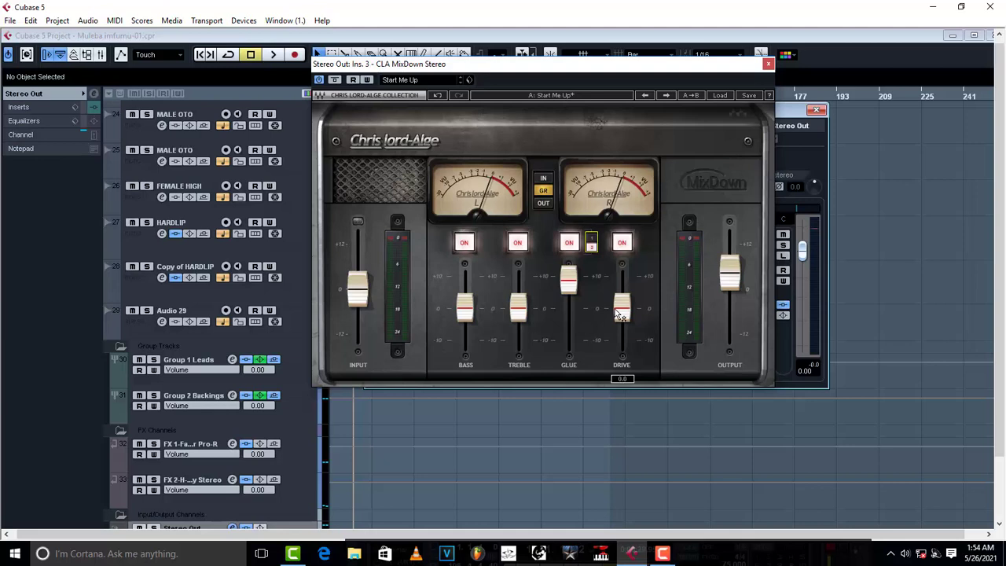
Step: Scroll the Drive amount up from 0.0 to 5.6 during playback
key(space)
scroll(625, 315, up, 4)
scroll(627, 314, up, 2)
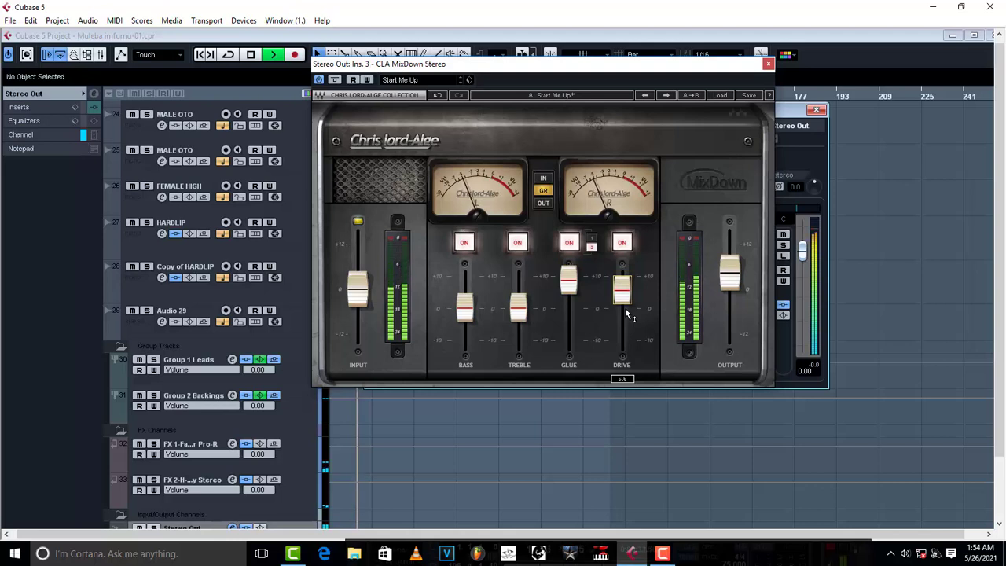
key(space)
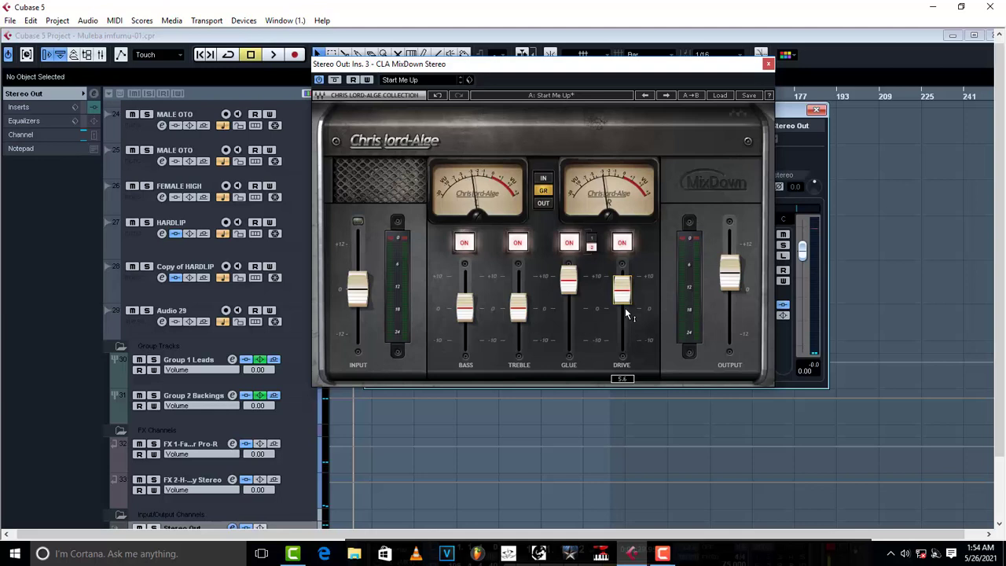
mouse_move(631, 308)
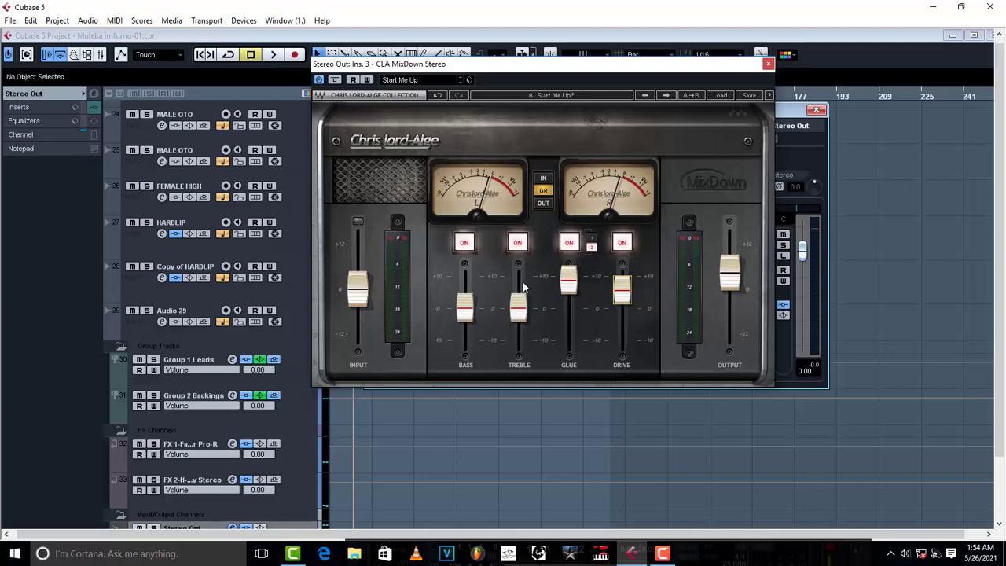
Step: Boost the Bass band from 0.0 to about 5.5 while auditioning the mix
click(518, 308)
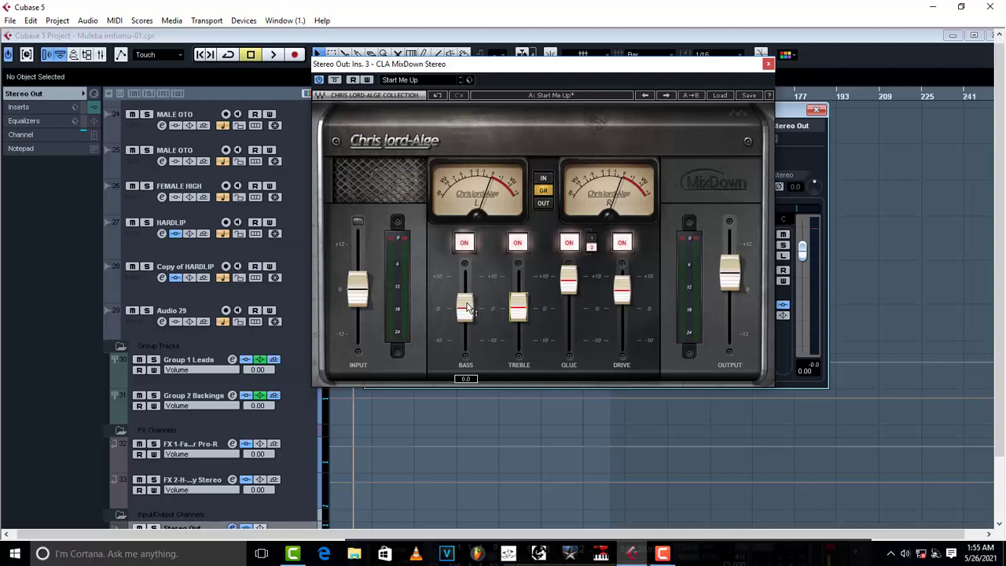
key(space)
scroll(468, 308, up, 6)
scroll(467, 308, down, 1)
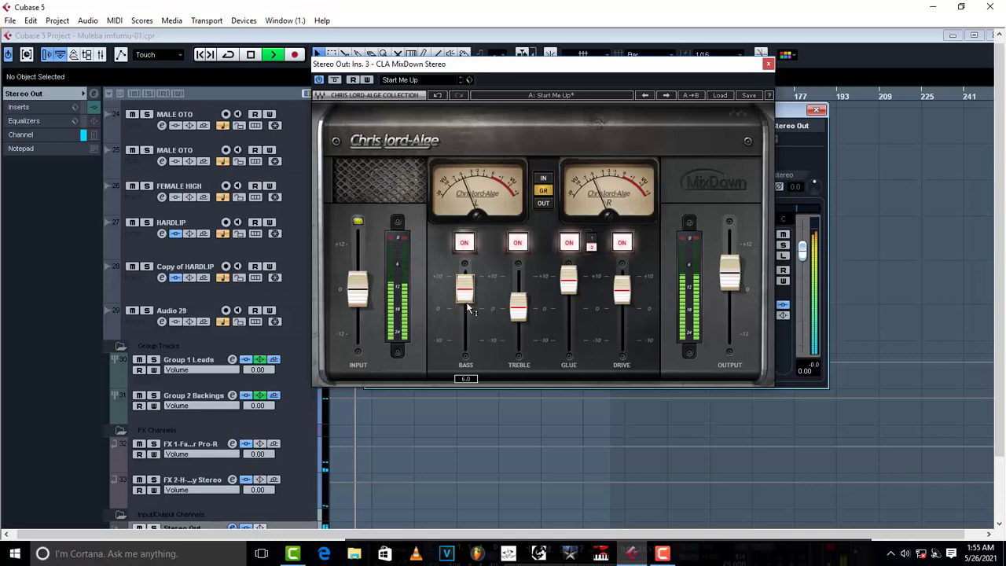
scroll(468, 309, up, 1)
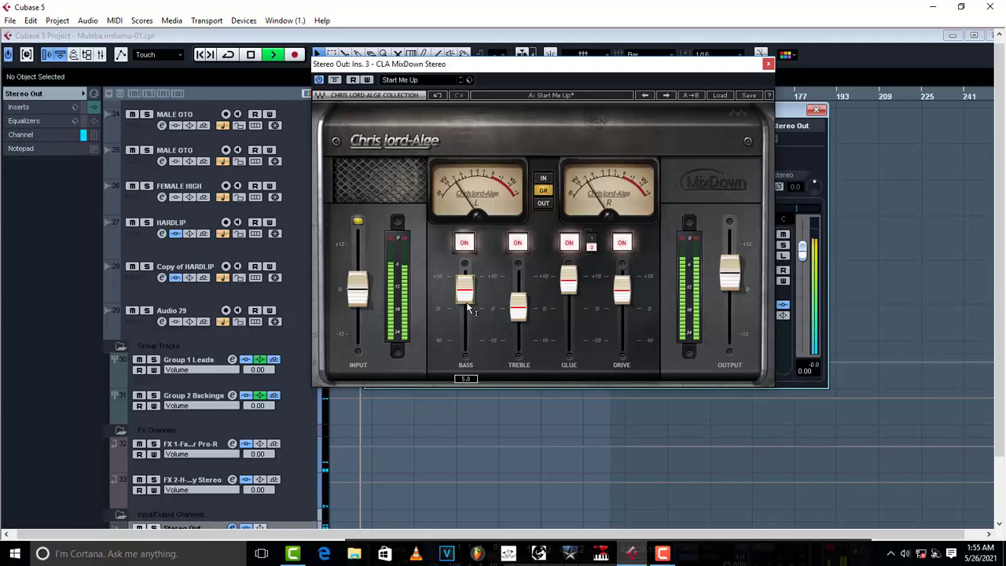
key(space)
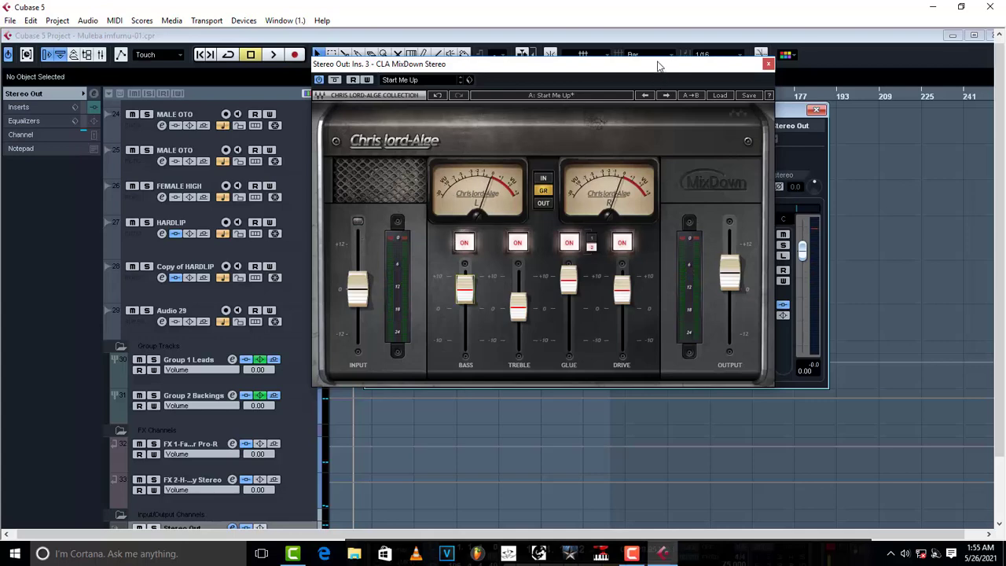
Step: Move the CLA MixDown window slightly right and down by its title bar
drag(651, 71, 678, 99)
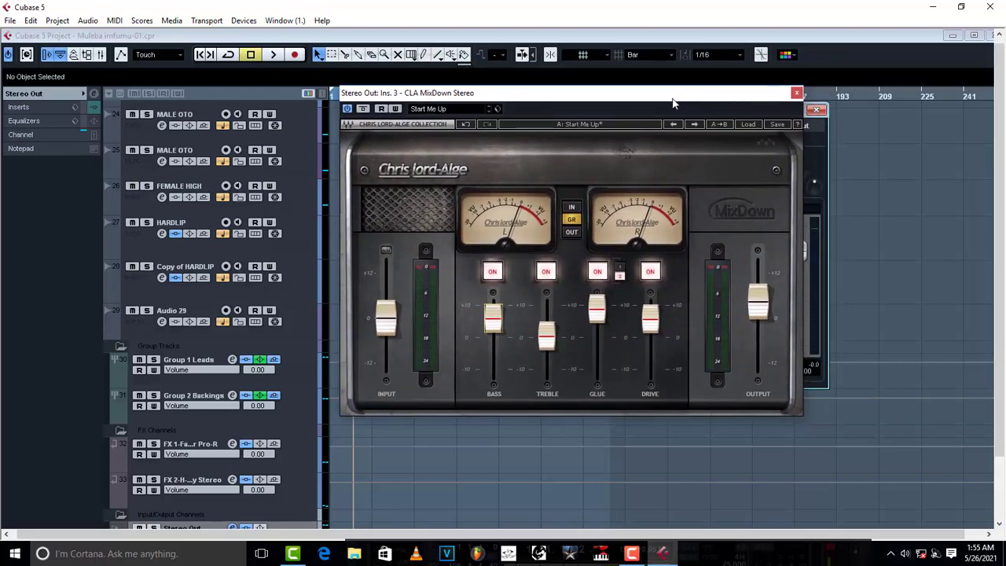